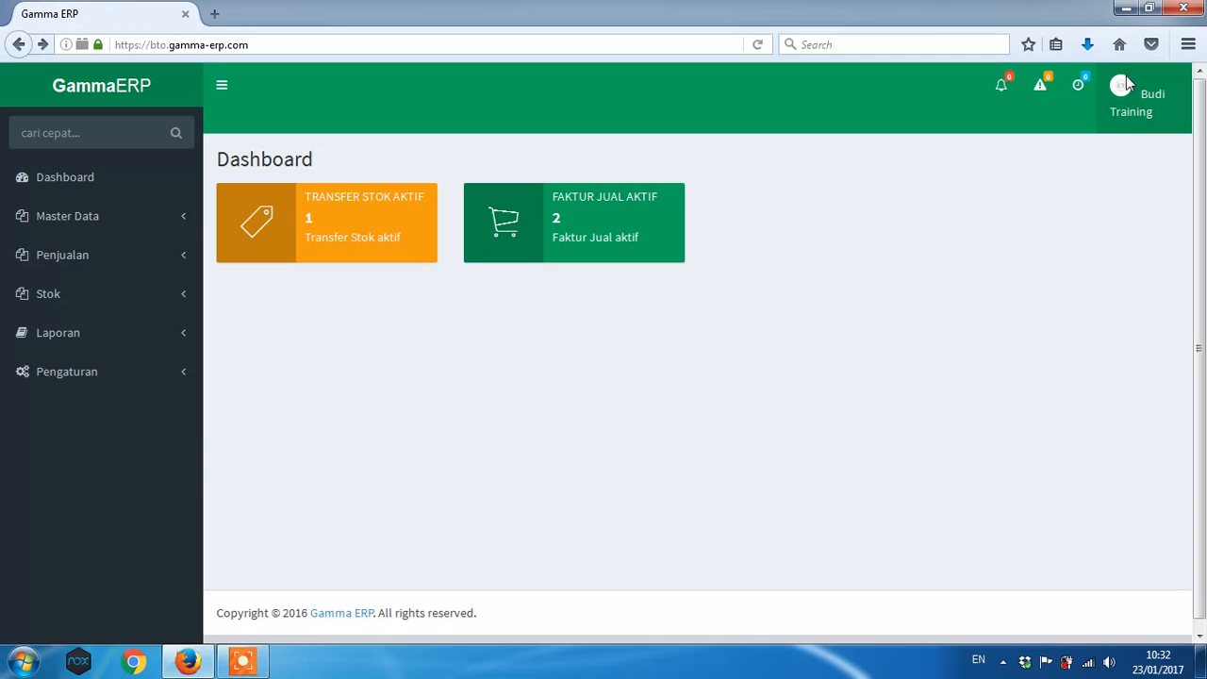
- Log out via Keluar and sign back in with the training user's ID and password
{"action": "left_click", "coordinate": [1128, 83]}
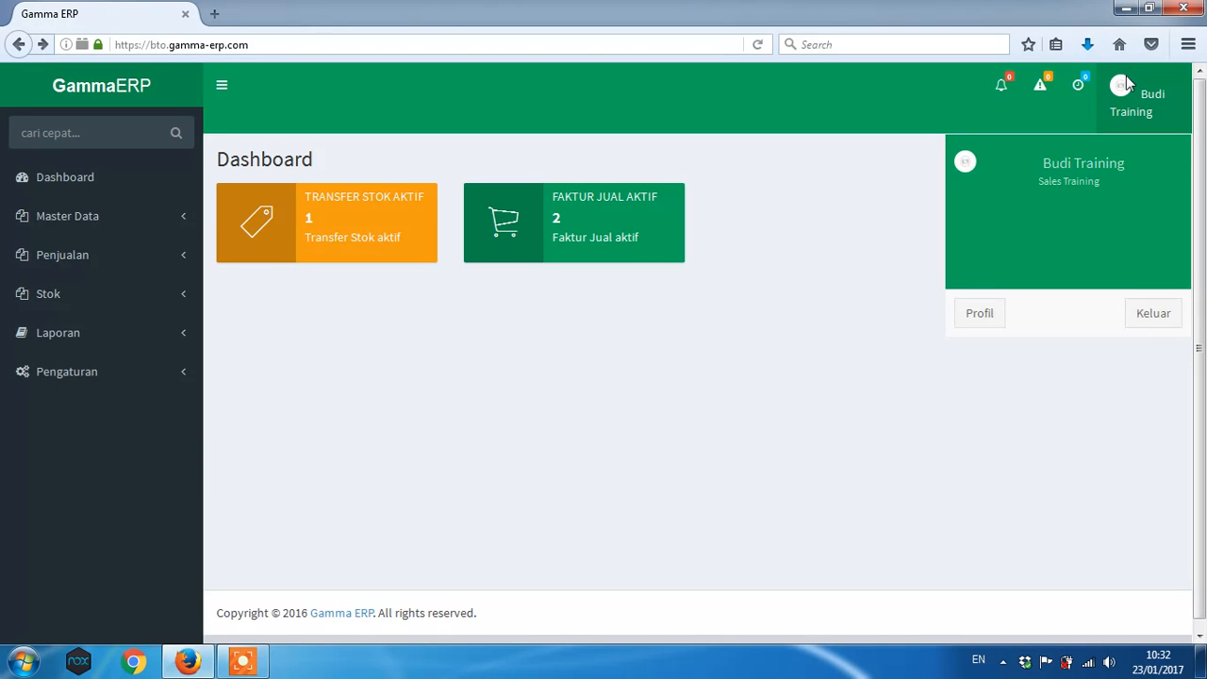
{"action": "left_click", "coordinate": [1152, 318]}
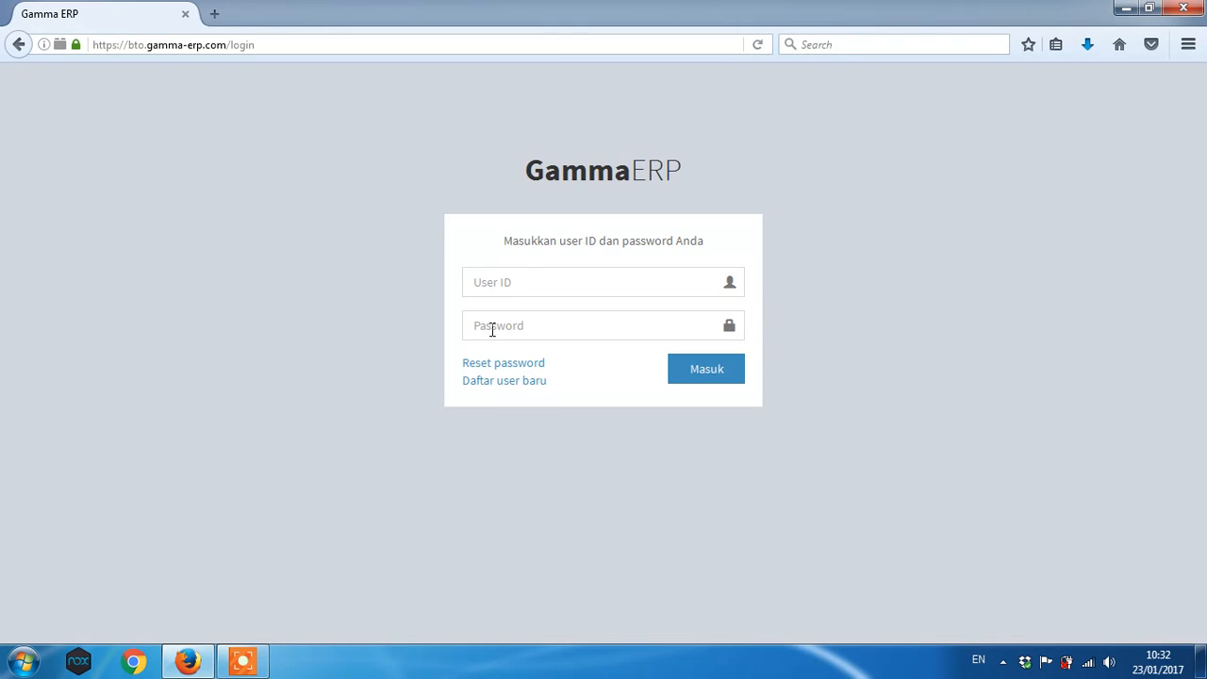
{"action": "left_click", "coordinate": [500, 283]}
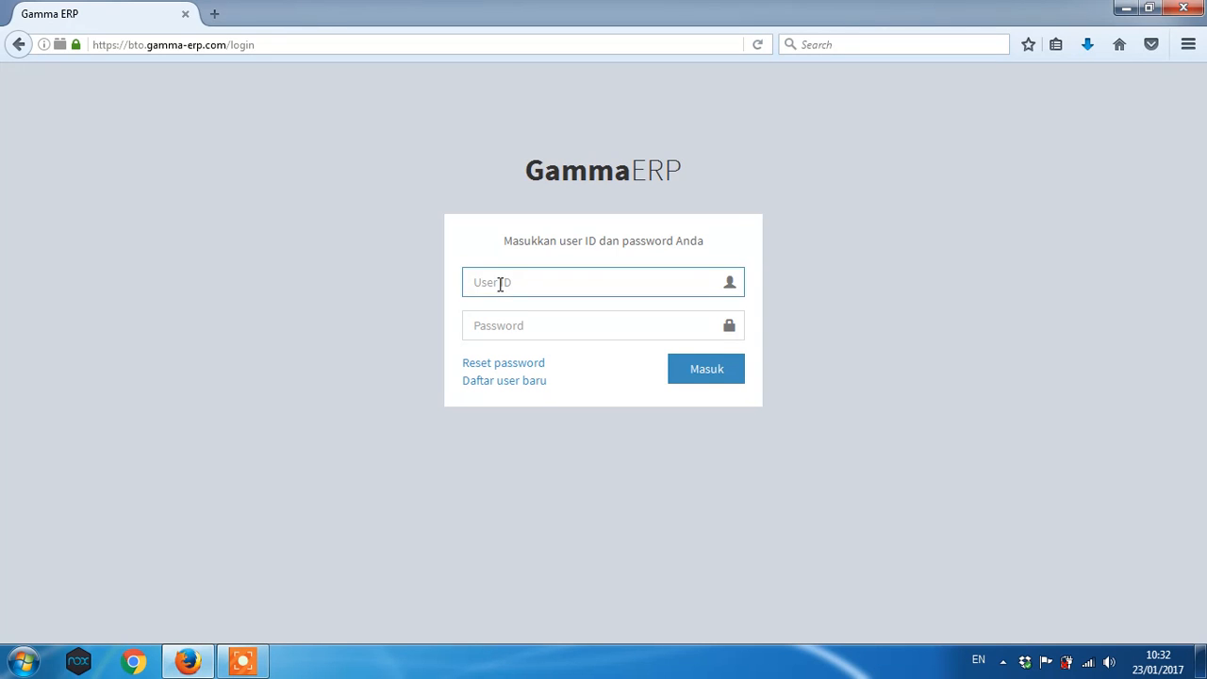
{"action": "type", "text": "budi"}
{"action": "key", "text": "Tab"}
{"action": "type", "text": "•••"}
{"action": "left_click", "coordinate": [698, 383]}
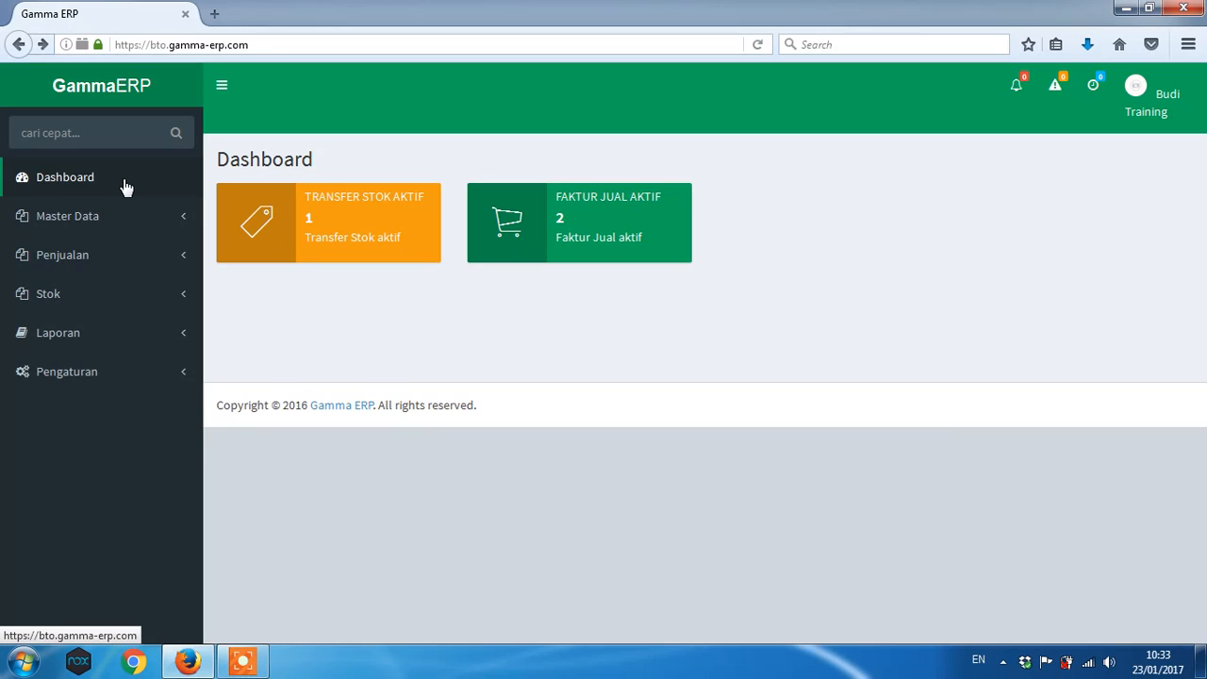
- Reload the dashboard and open the Transfer Stok Aktif list
{"action": "left_click", "coordinate": [64, 191]}
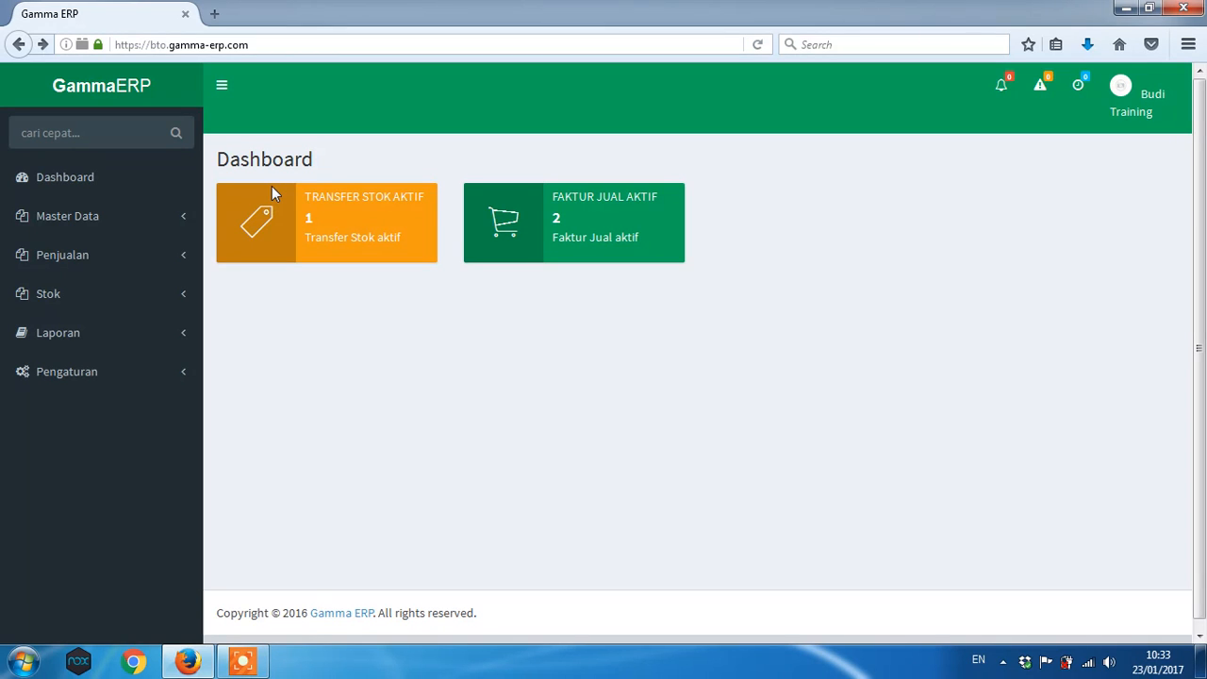
{"action": "left_click", "coordinate": [320, 216]}
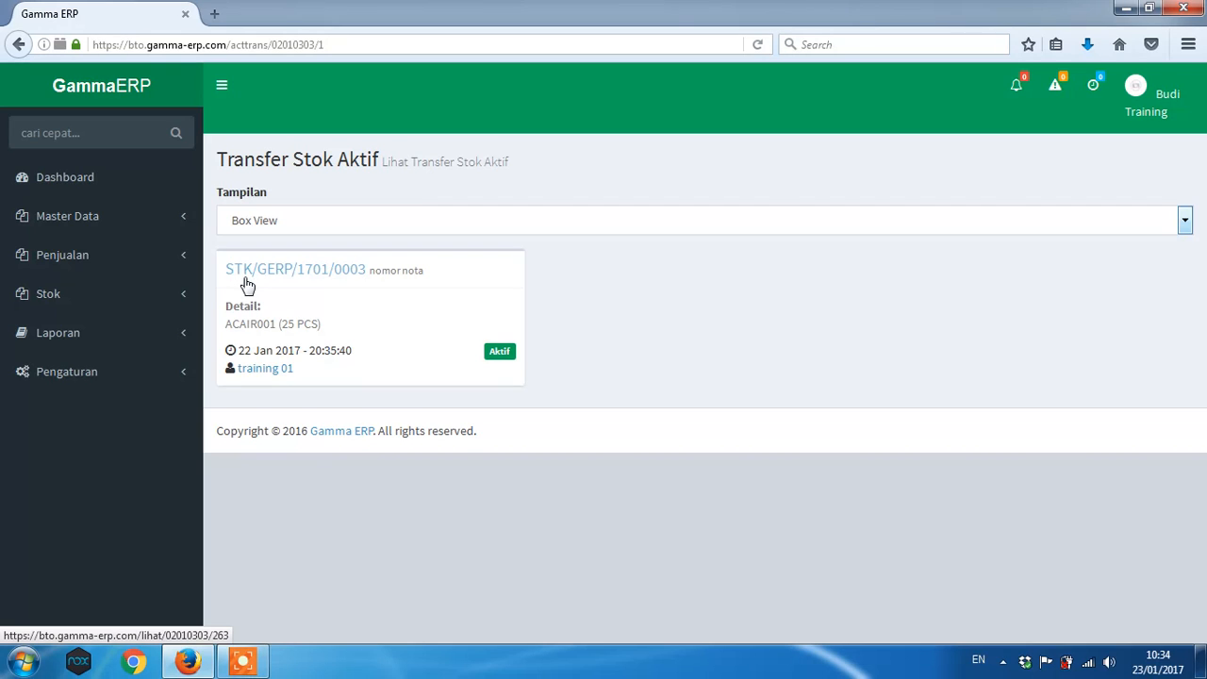
- Open transfer STK/GERP/1701/0003 and scroll through its GUDANG KANTOR to GUDANG TOKO details
{"action": "left_click", "coordinate": [361, 280]}
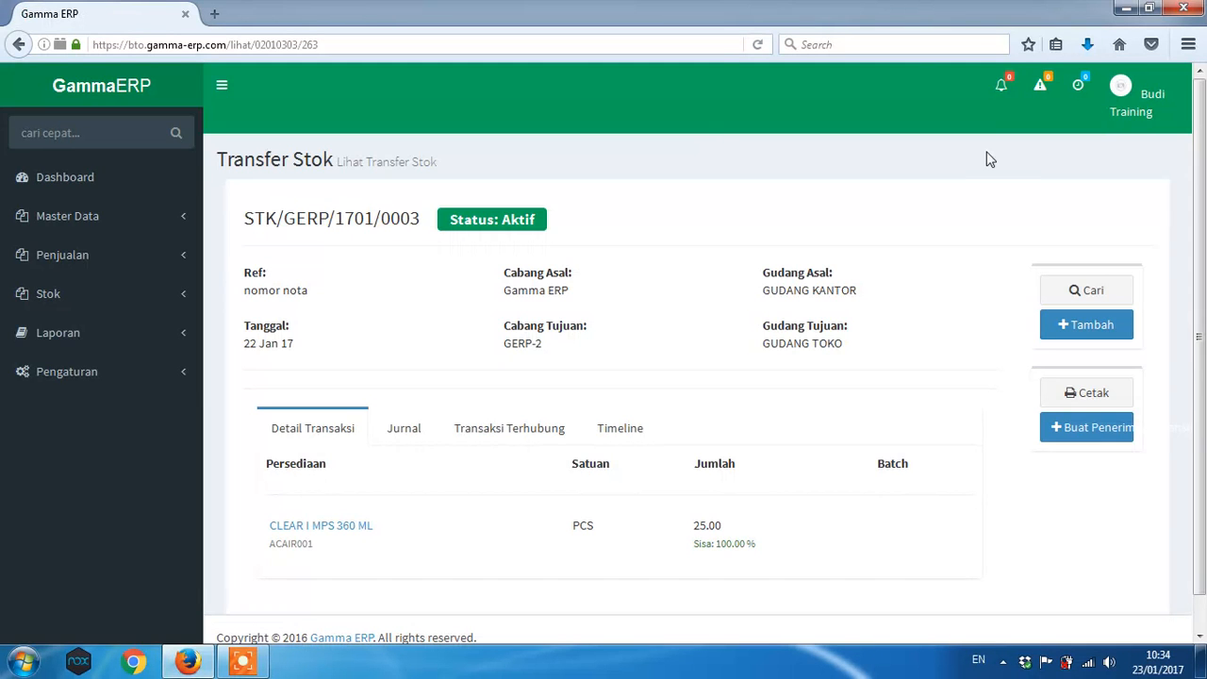
{"action": "left_click_drag", "start_coordinate": [1204, 205], "coordinate": [1204, 238]}
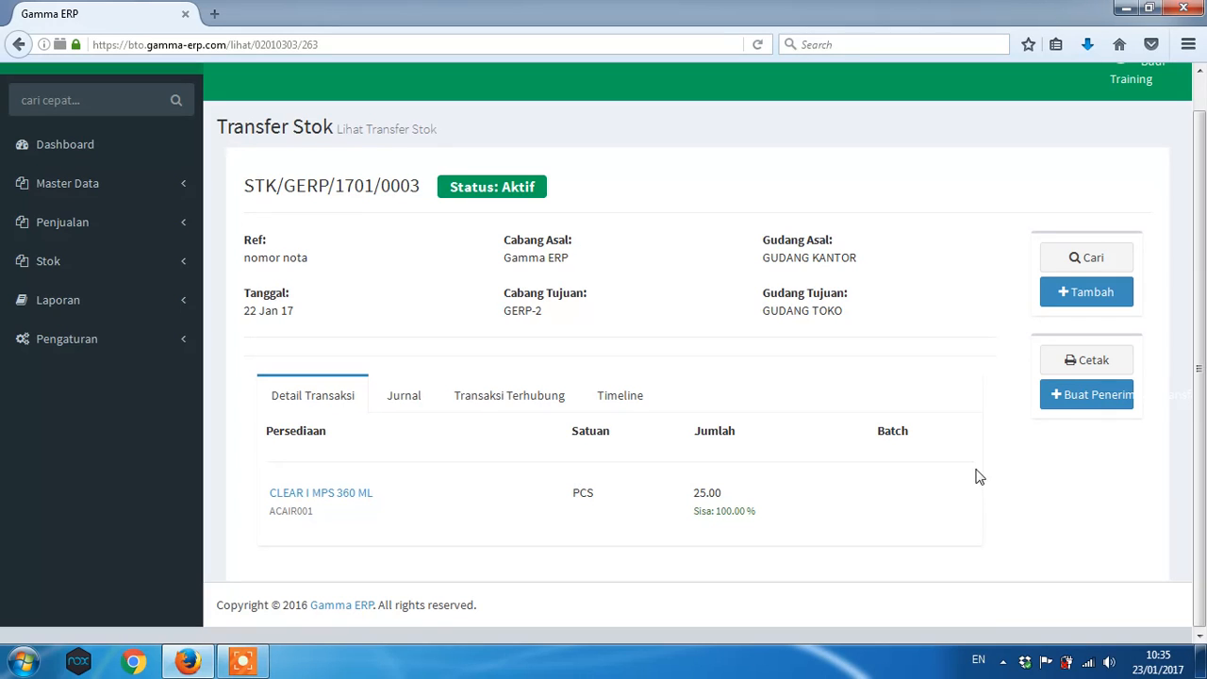
- Create a receipt for the transfer and select its received quantity of 25 PCS
{"action": "left_click", "coordinate": [1068, 402]}
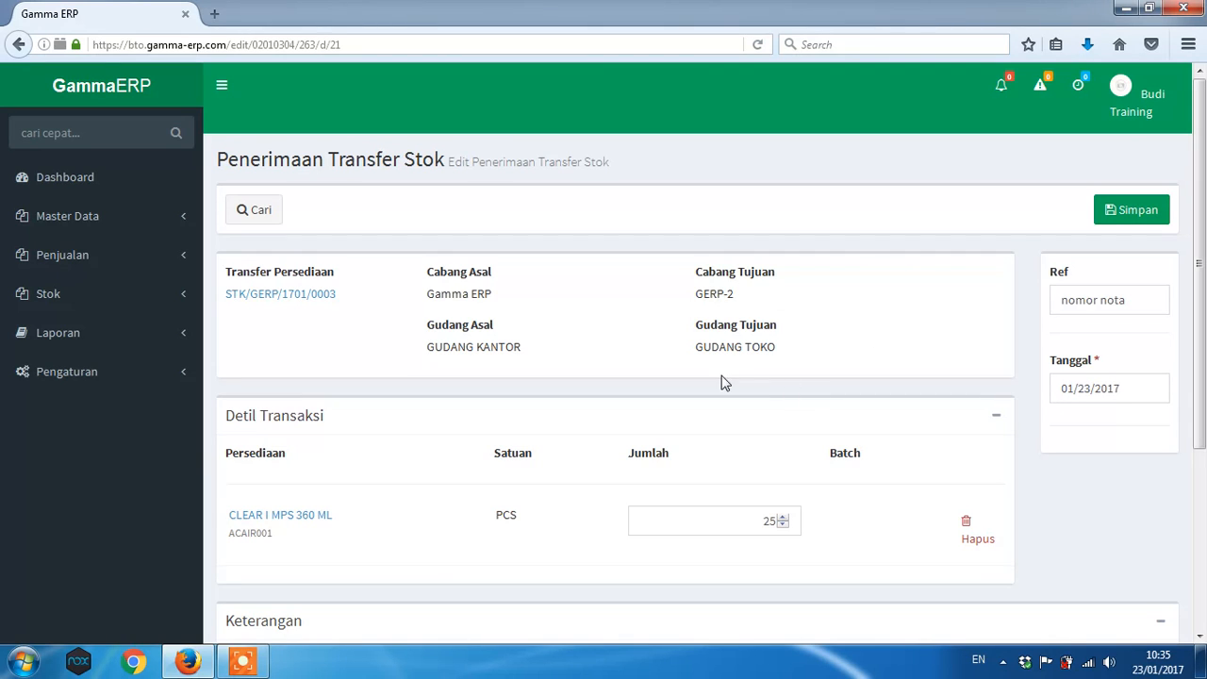
{"action": "left_click_drag", "start_coordinate": [1203, 325], "coordinate": [1204, 374]}
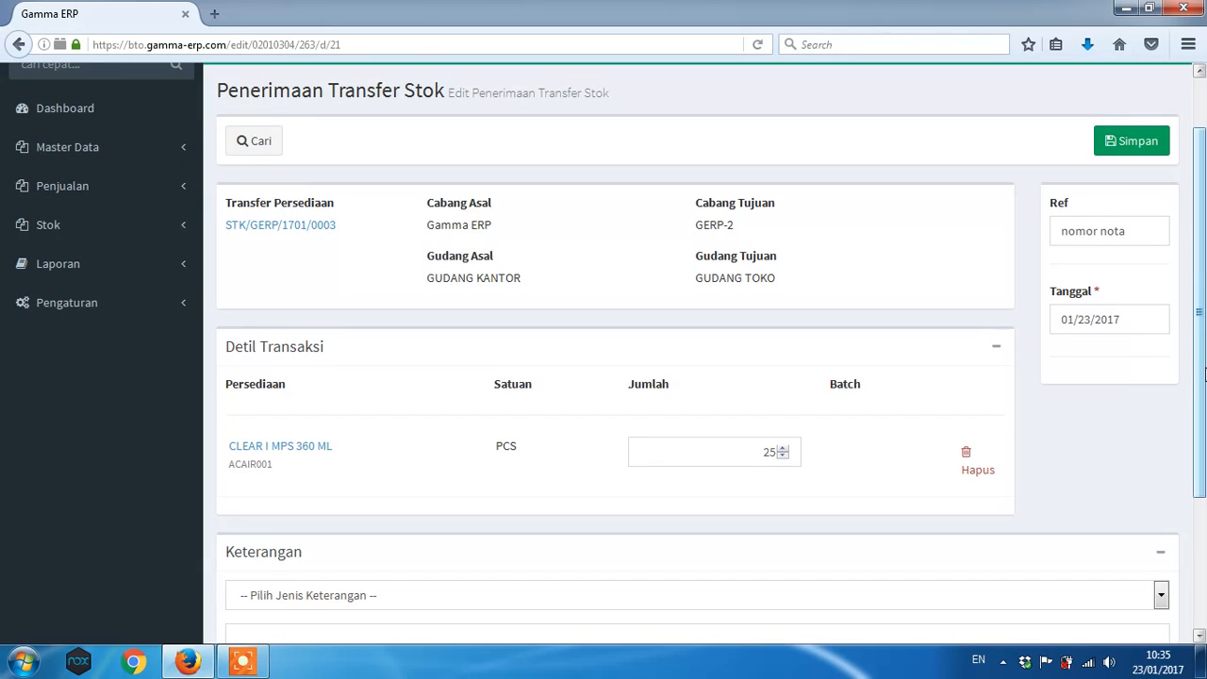
{"action": "left_click", "coordinate": [757, 448]}
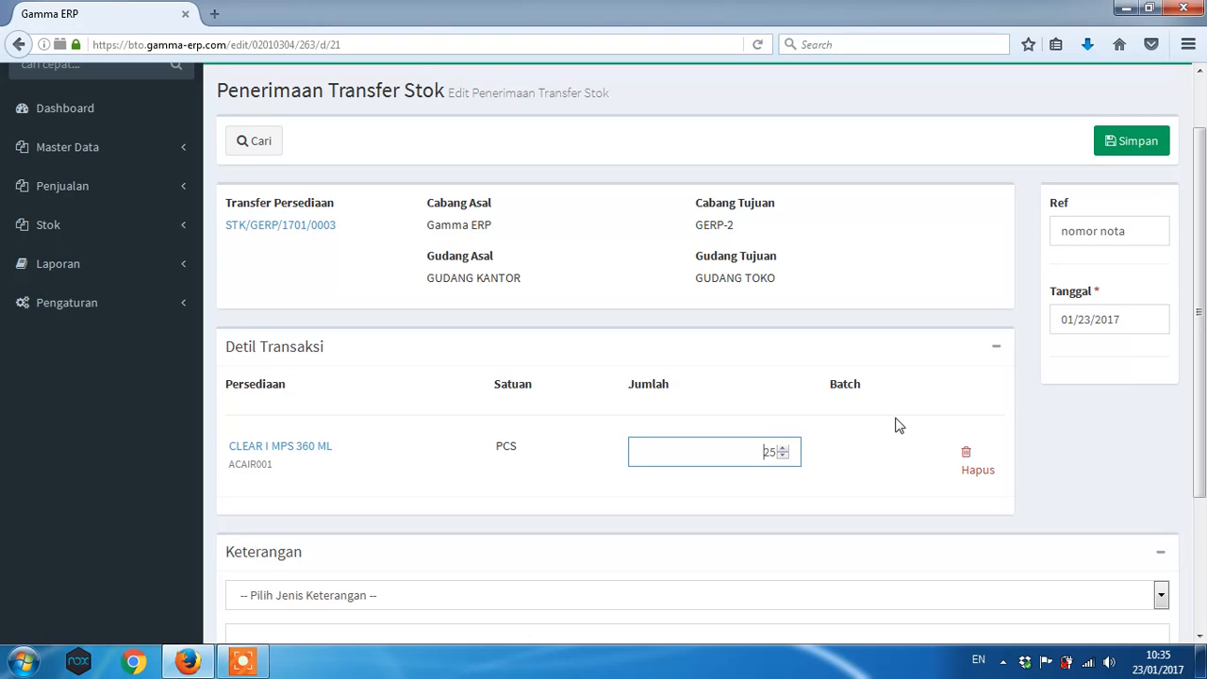
{"action": "double_click", "coordinate": [765, 452]}
- Save the 25 PCS receipt and confirm it in the Konfirmasi simpan dialog
{"action": "left_click", "coordinate": [1115, 140]}
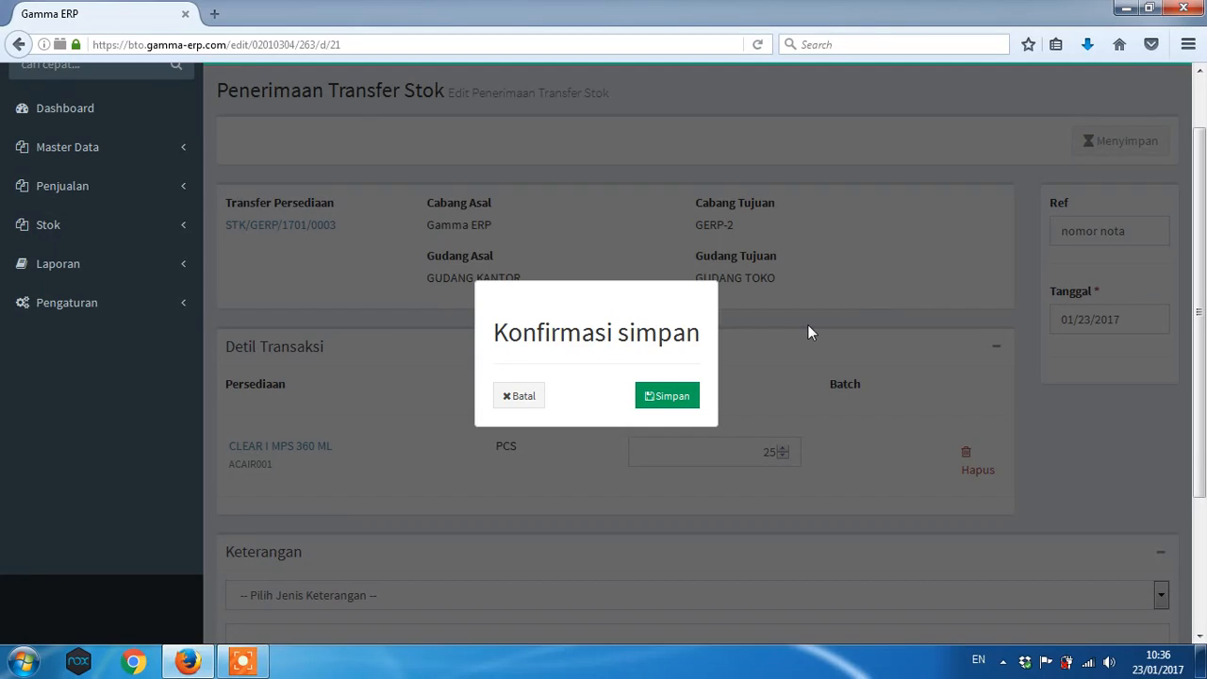
{"action": "left_click", "coordinate": [671, 396]}
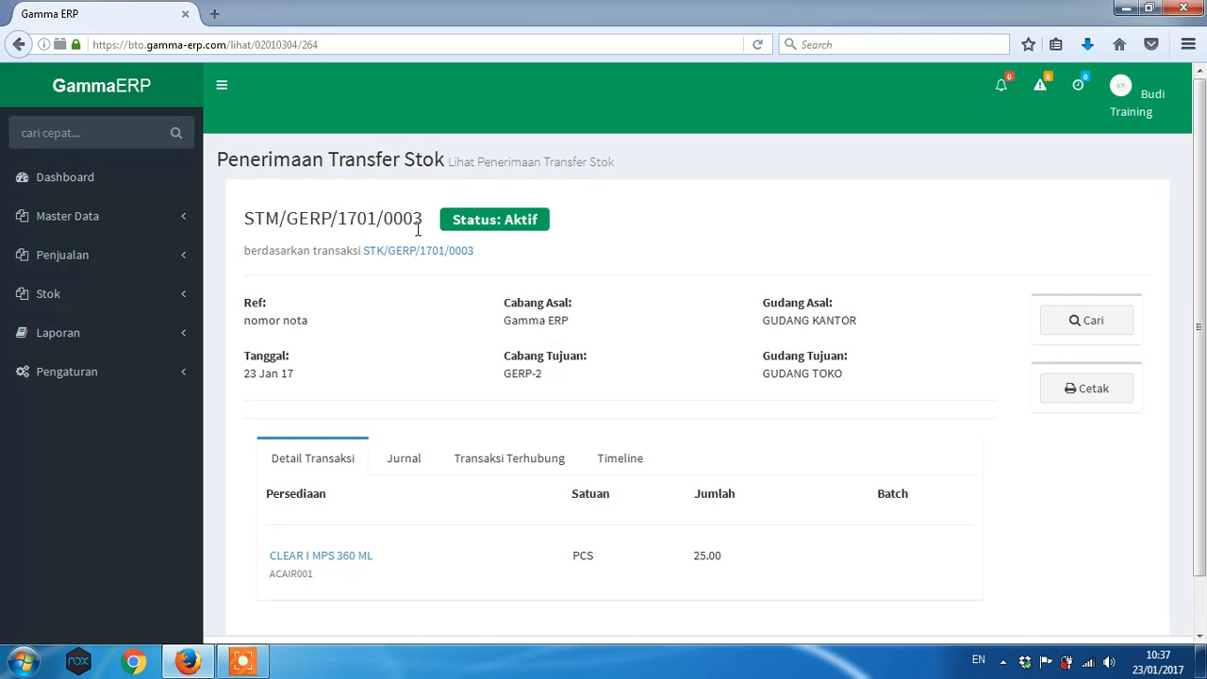
{"action": "left_click_drag", "start_coordinate": [1203, 155], "coordinate": [1204, 231]}
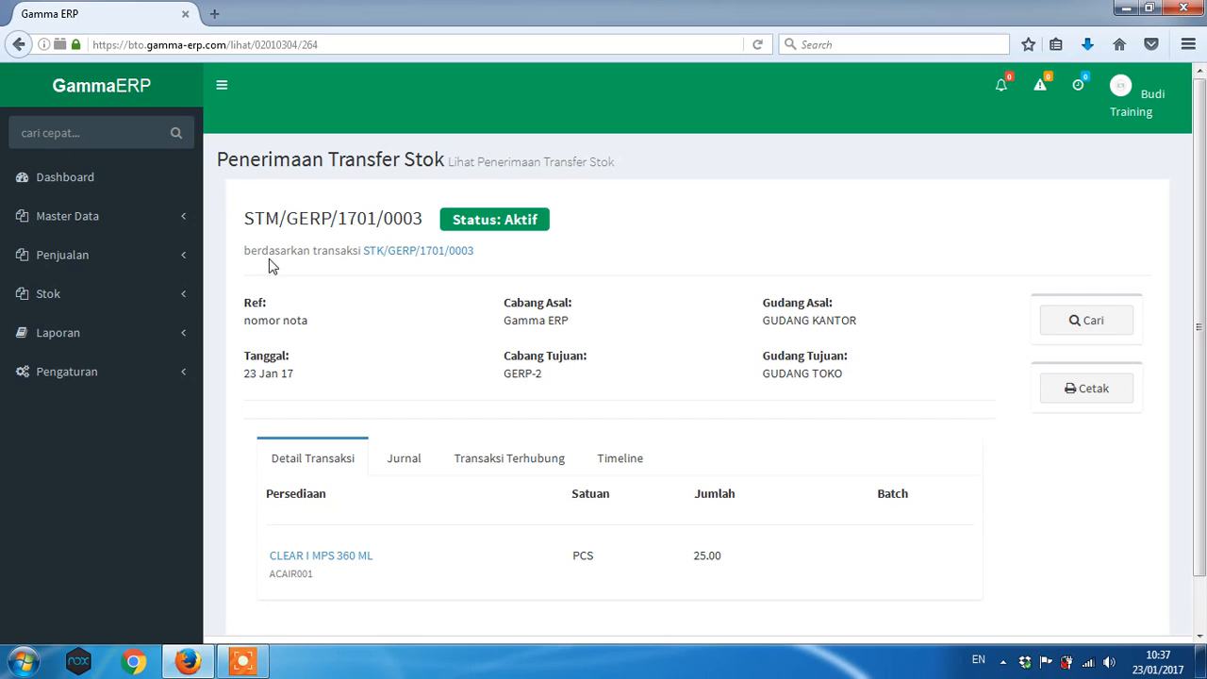
- Expand Laporan and its Stok submenu to show Posisi, Mutasi and Kartu
{"action": "left_click", "coordinate": [184, 339]}
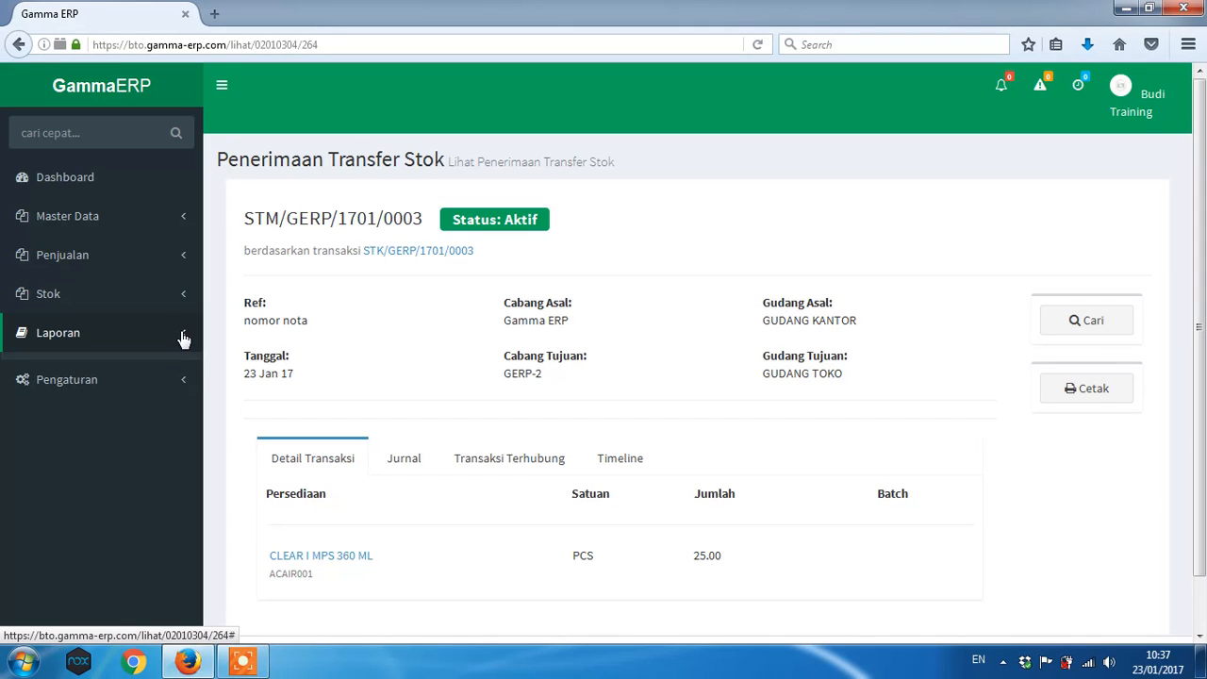
{"action": "left_click", "coordinate": [47, 372]}
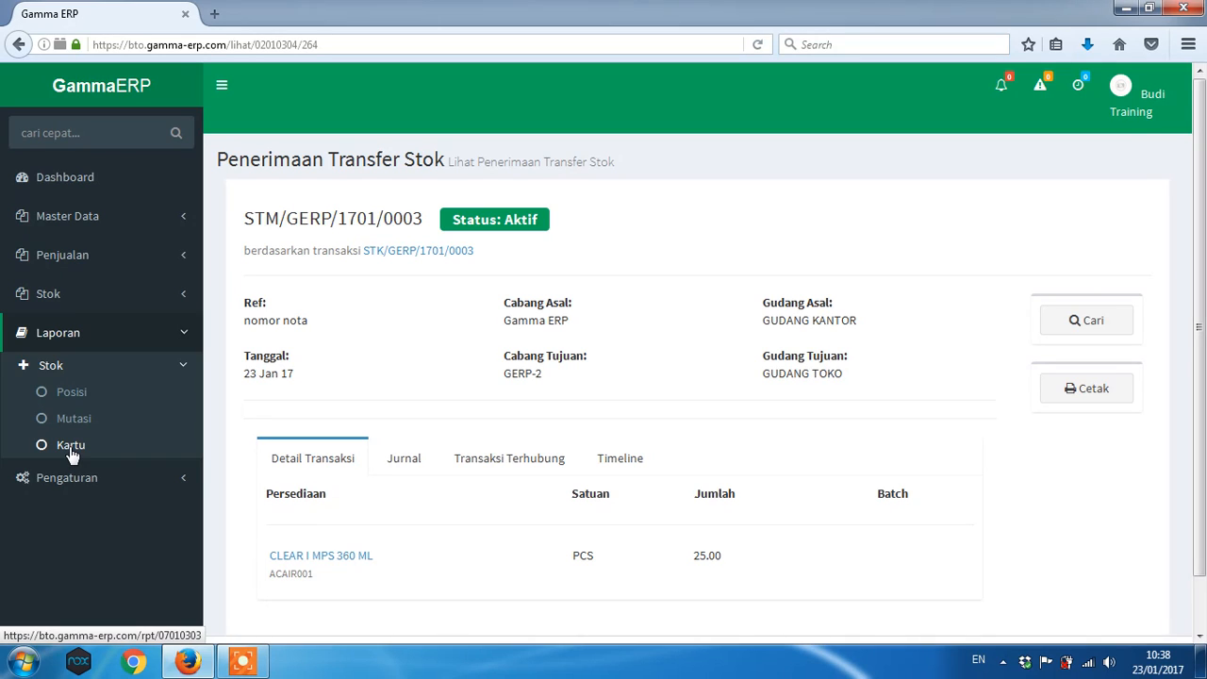
- Open the Kartu stock report and select item ACAIR001 in PCS
{"action": "left_click", "coordinate": [72, 454]}
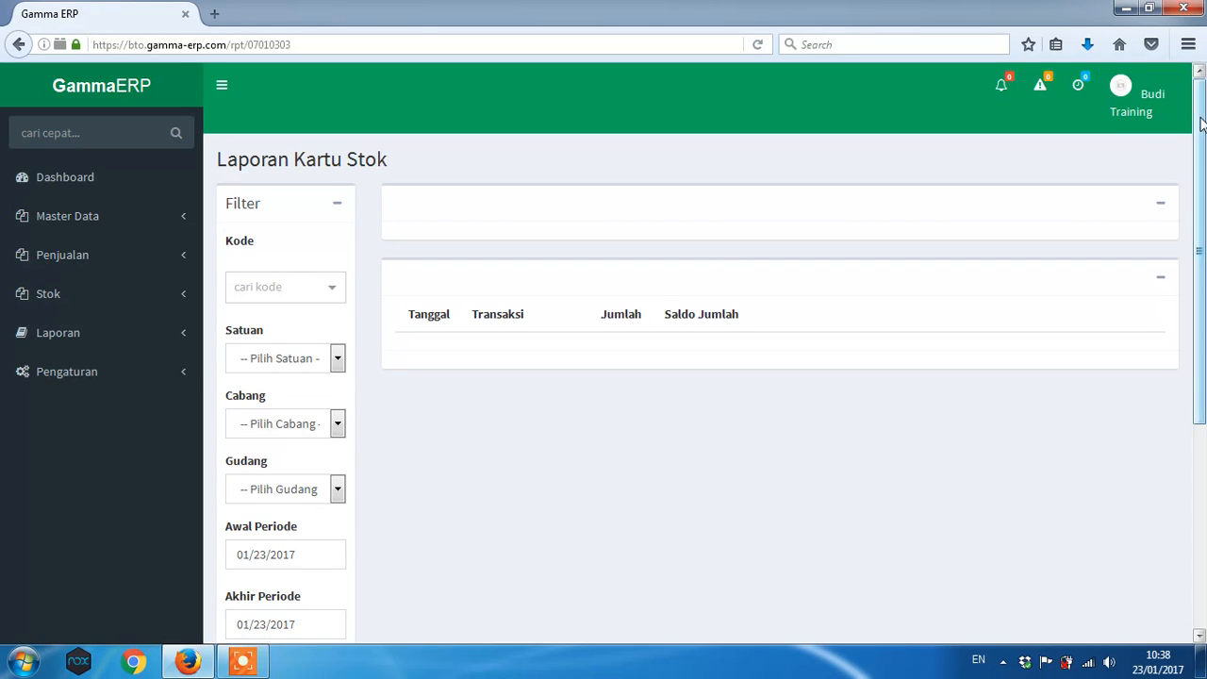
{"action": "left_click_drag", "start_coordinate": [1201, 128], "coordinate": [1204, 186]}
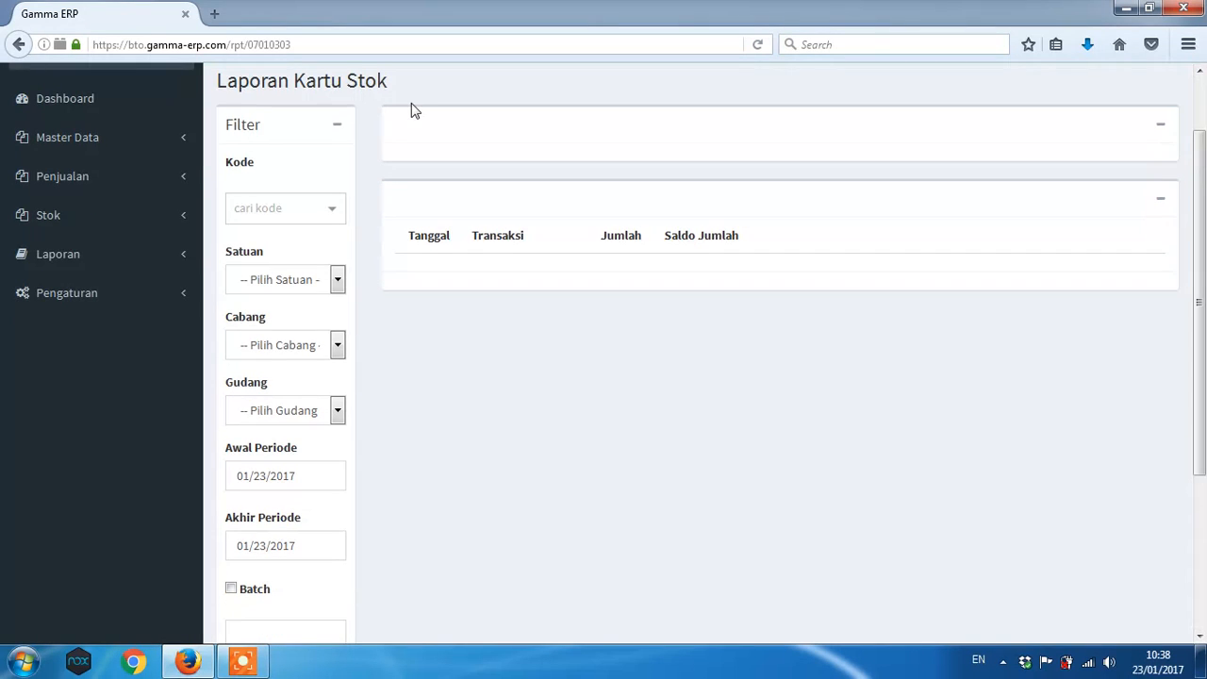
{"action": "left_click", "coordinate": [304, 211]}
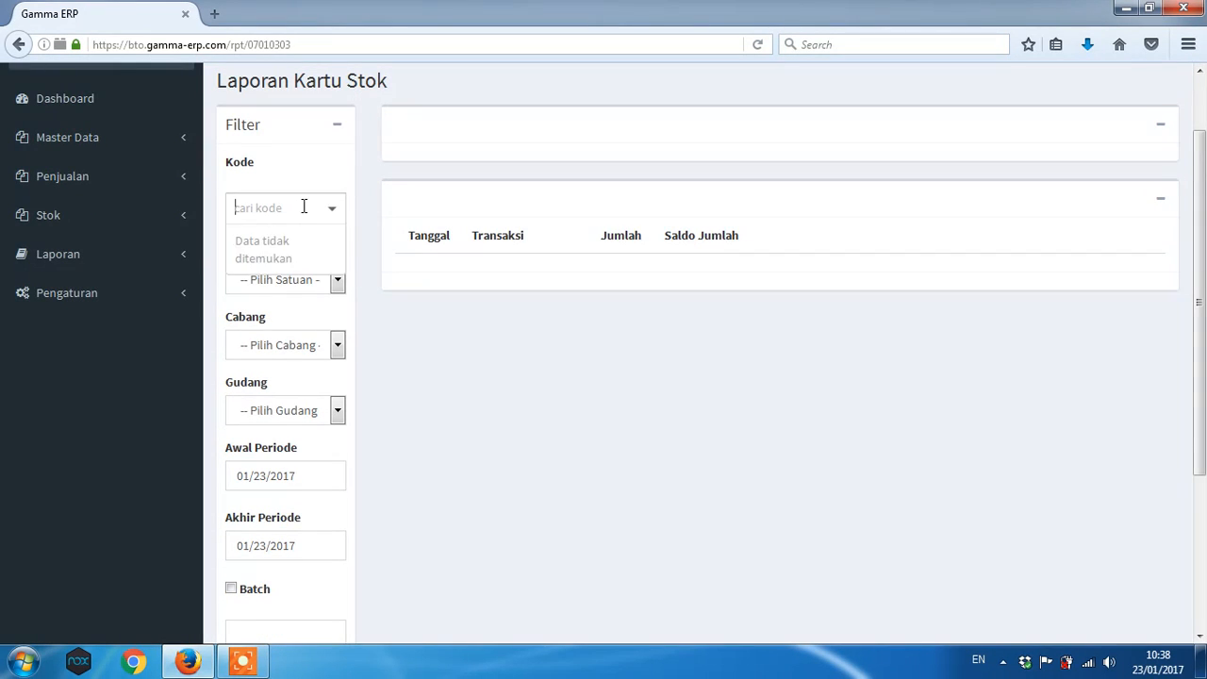
{"action": "type", "text": "acair001"}
{"action": "left_click", "coordinate": [295, 281]}
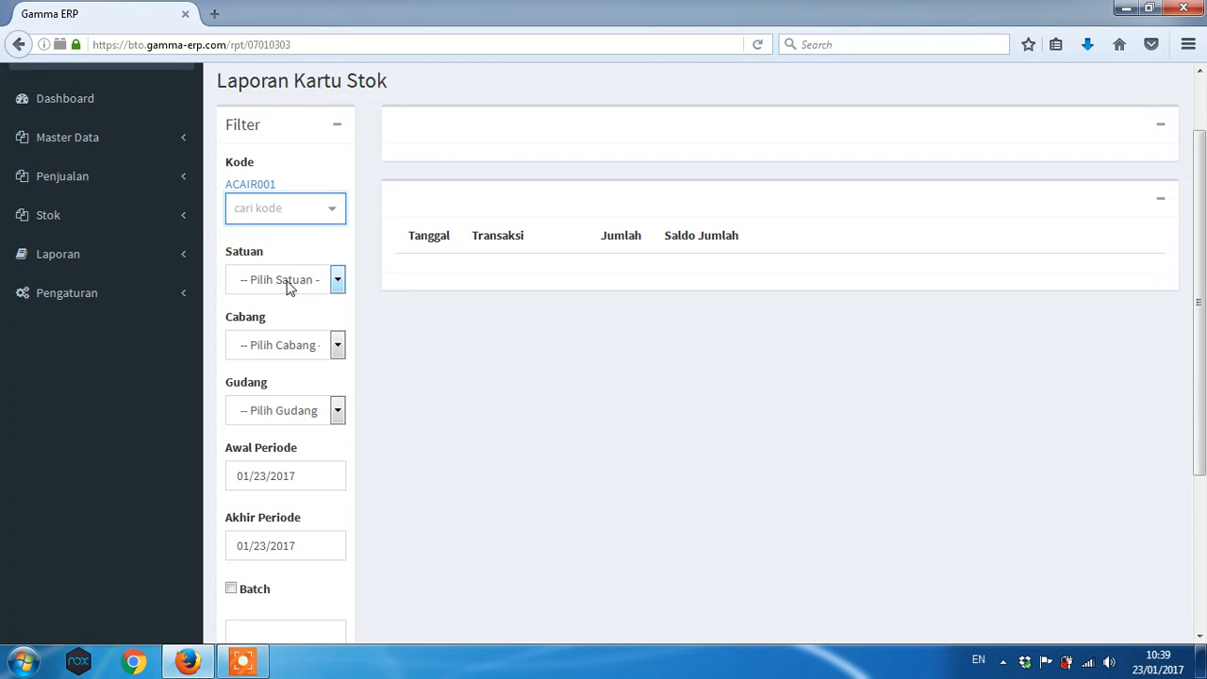
{"action": "left_click", "coordinate": [290, 286]}
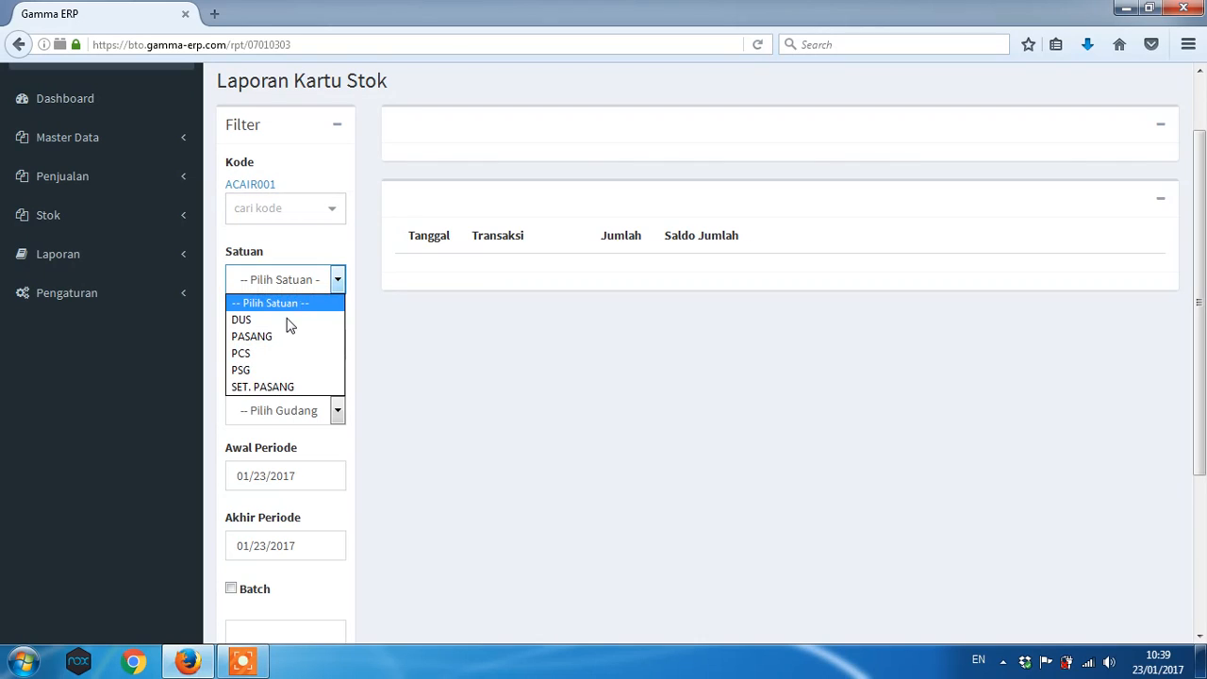
{"action": "left_click", "coordinate": [263, 362]}
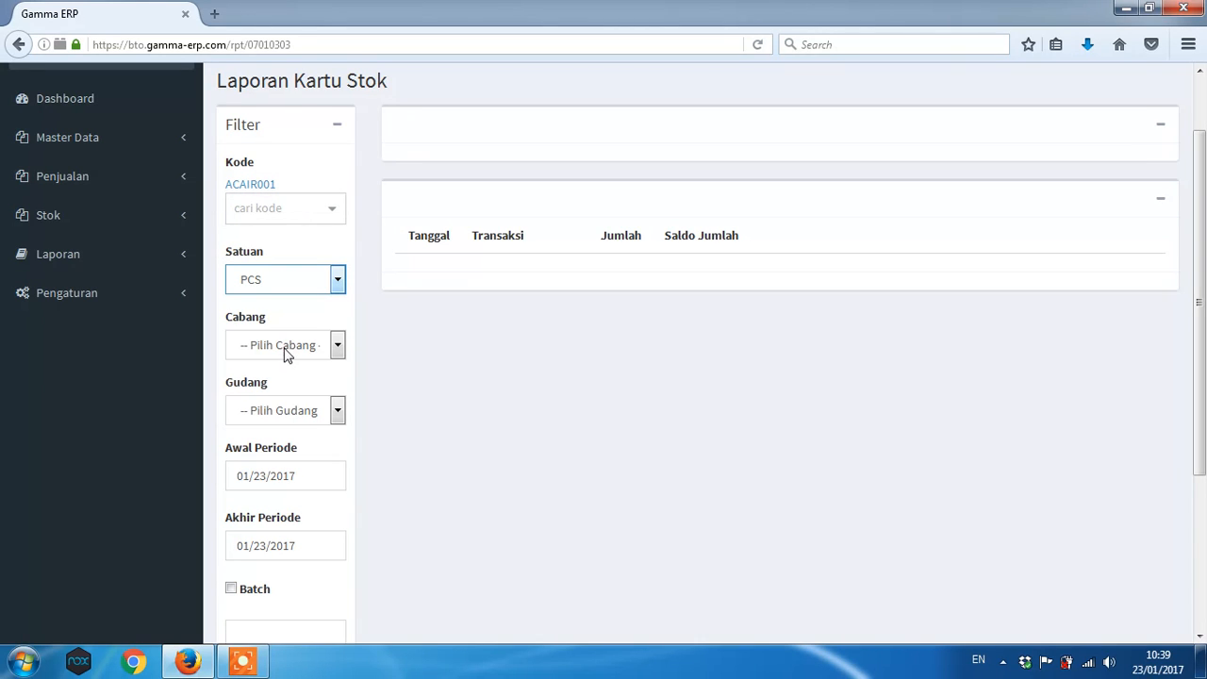
- Set branch GERP-2, warehouse TOKO and period start 01/01/2017
{"action": "left_click", "coordinate": [285, 347]}
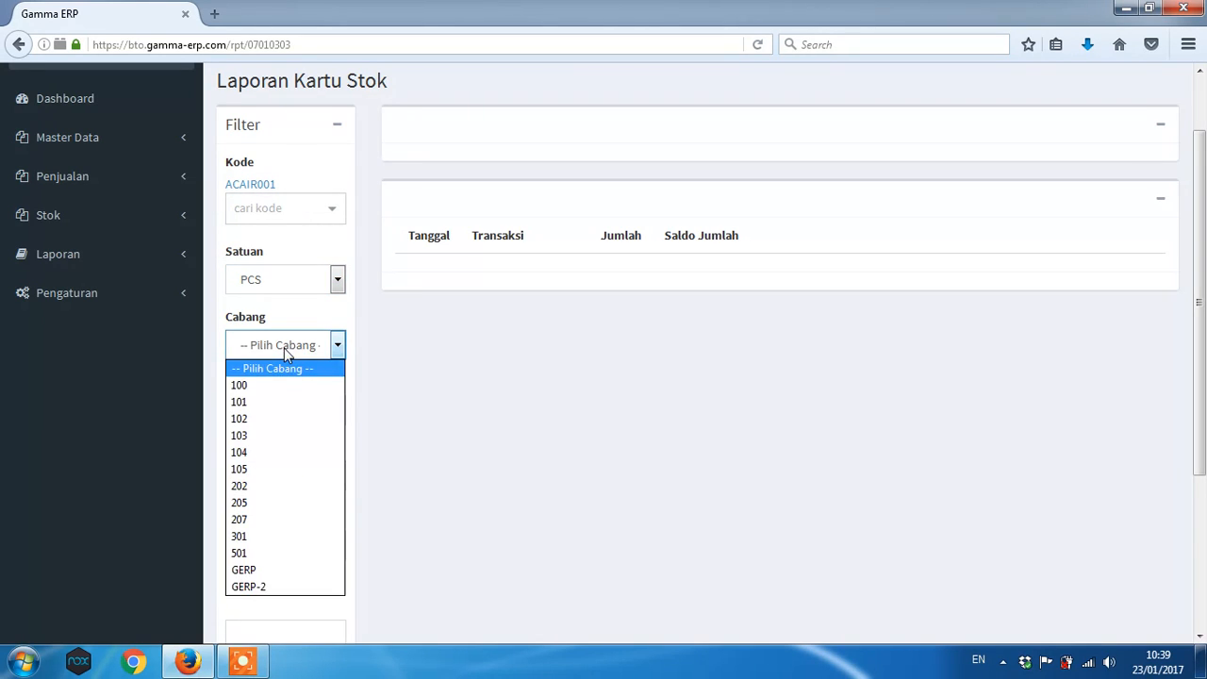
{"action": "left_click", "coordinate": [276, 587]}
{"action": "left_click", "coordinate": [291, 412]}
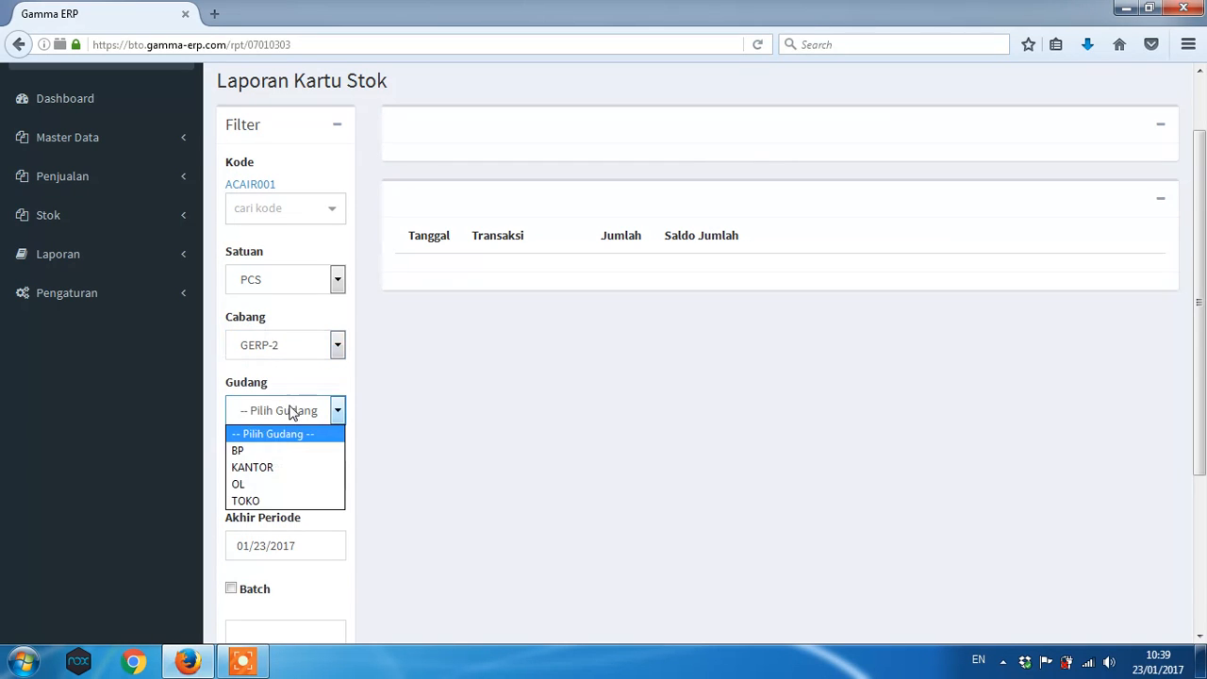
{"action": "left_click", "coordinate": [248, 503]}
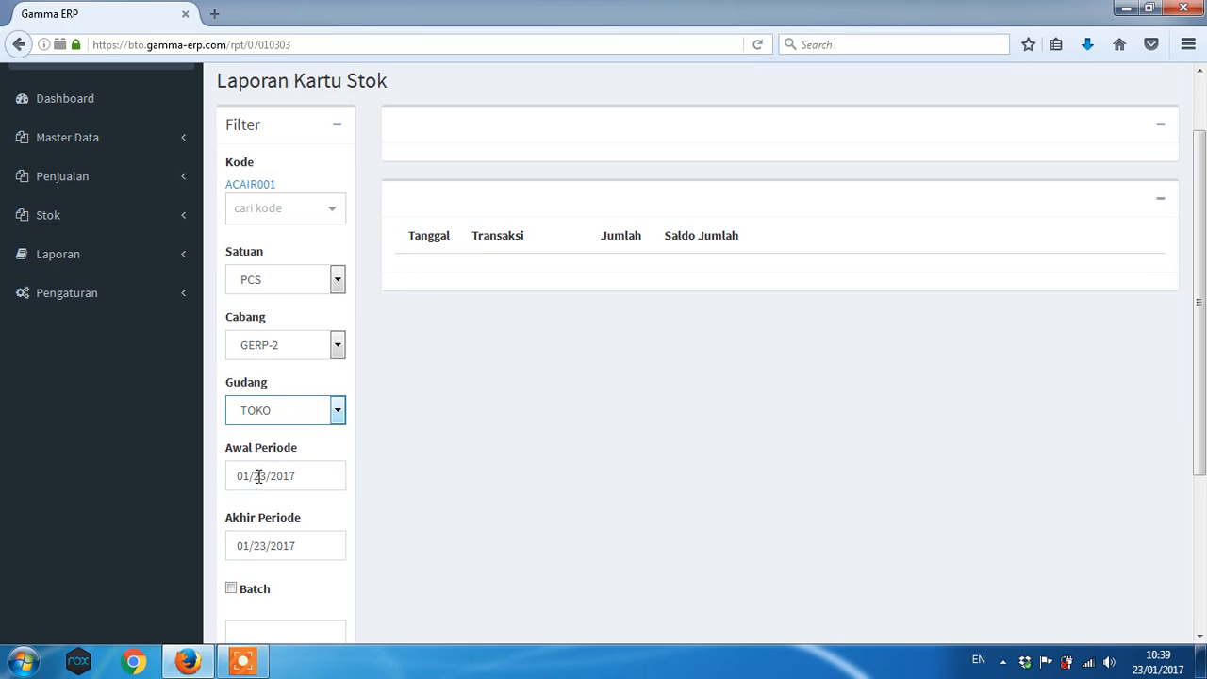
{"action": "left_click", "coordinate": [258, 476]}
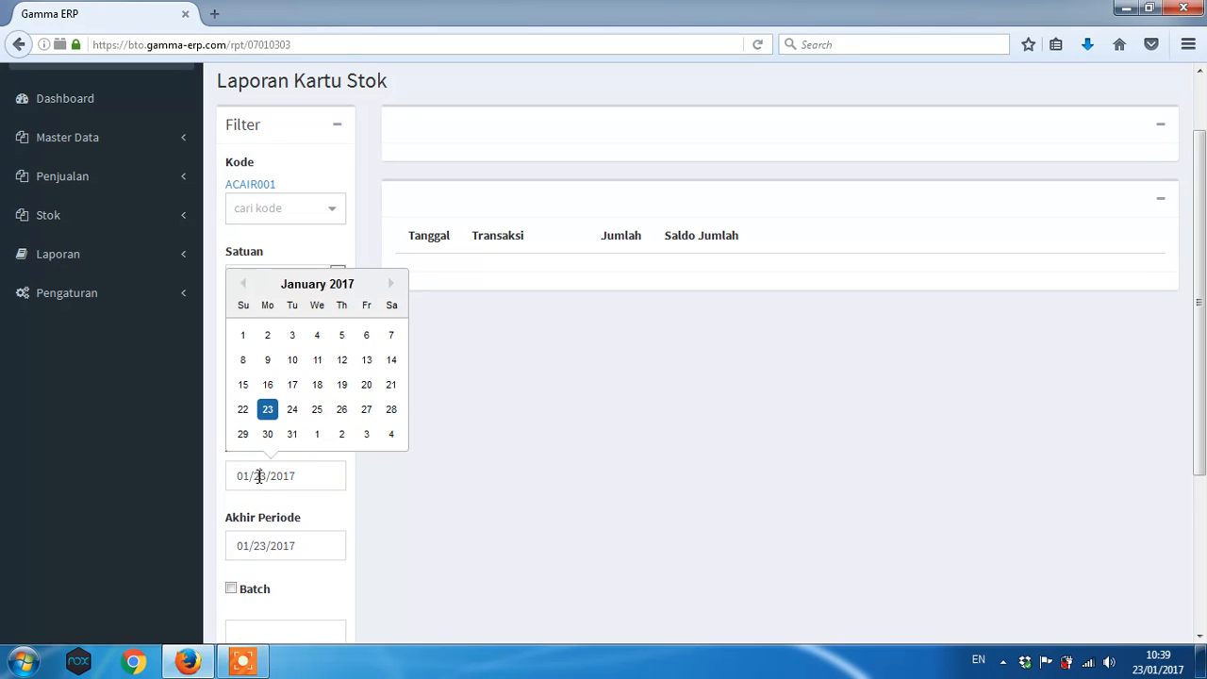
{"action": "left_click", "coordinate": [244, 336]}
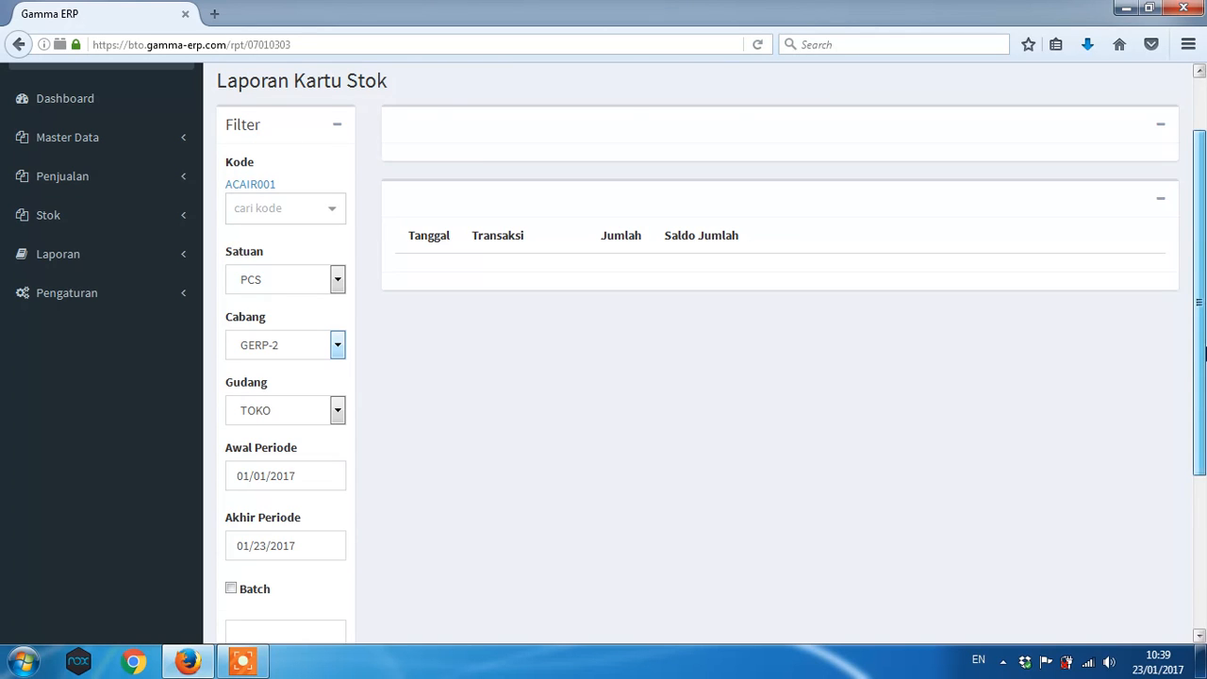
{"action": "scroll", "coordinate": [569, 444], "scroll_direction": "down", "scroll_amount": 3}
- Reload the stock card and review receipts of 100, 50 and 25 PCS reaching 175
{"action": "left_click", "coordinate": [260, 533]}
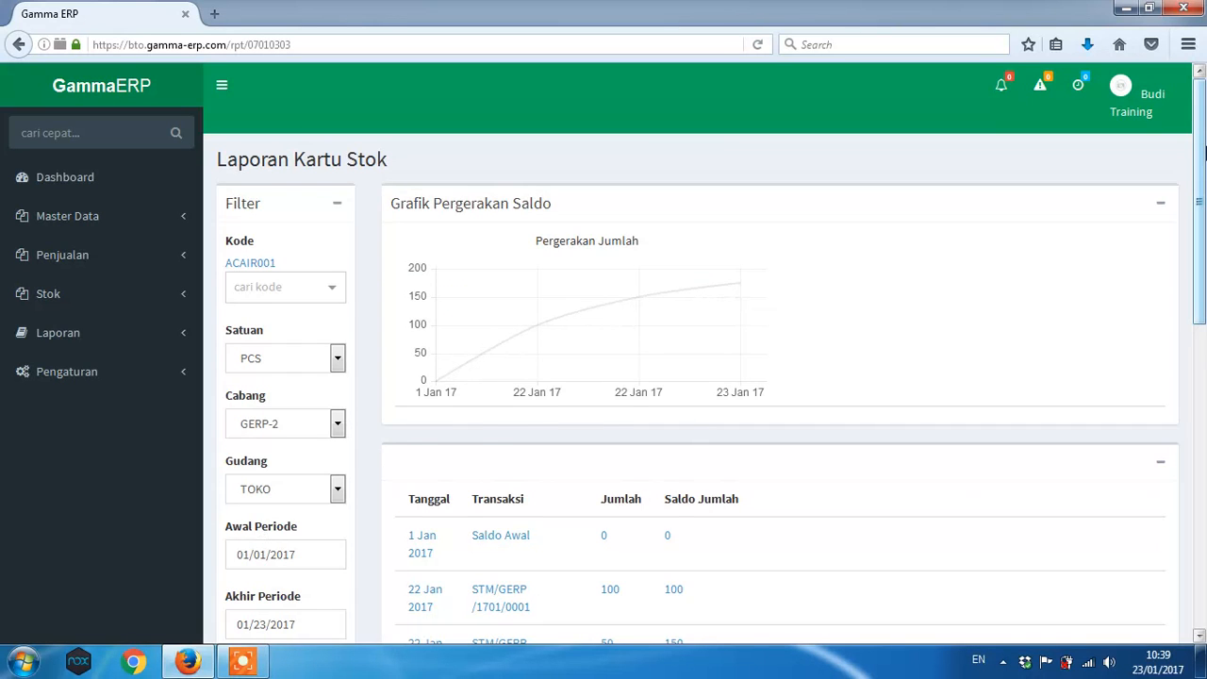
{"action": "left_click_drag", "start_coordinate": [1202, 154], "coordinate": [1190, 226]}
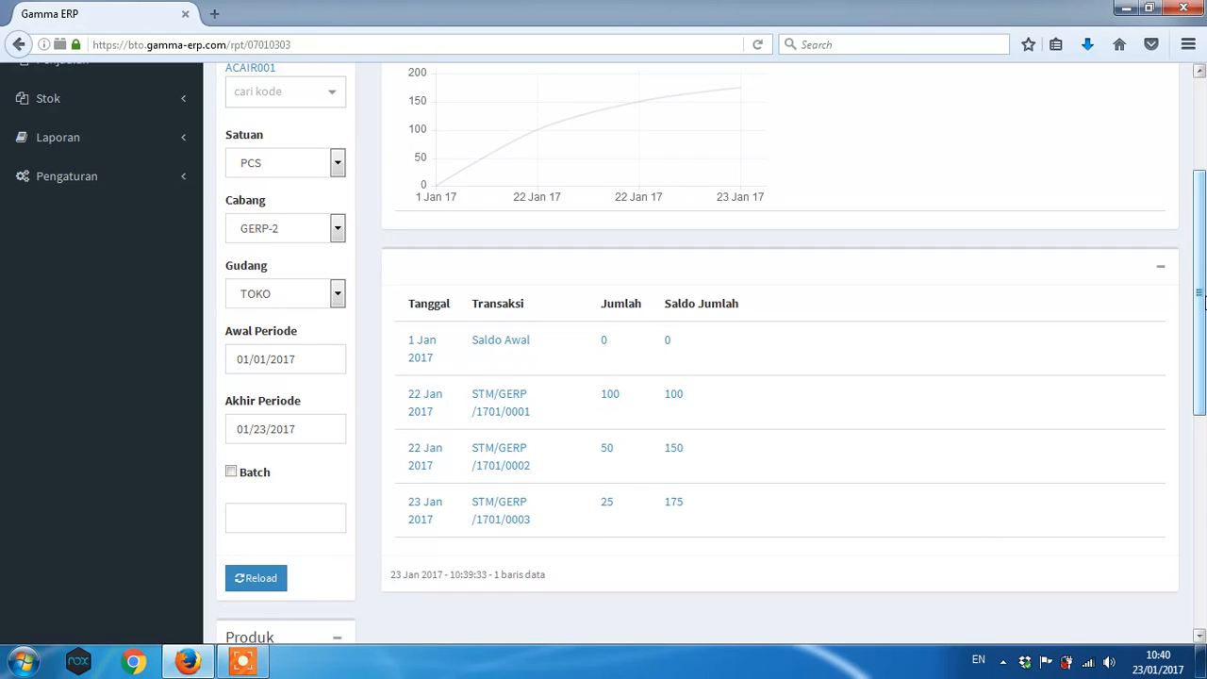
{"action": "left_click_drag", "start_coordinate": [1205, 302], "coordinate": [1202, 193]}
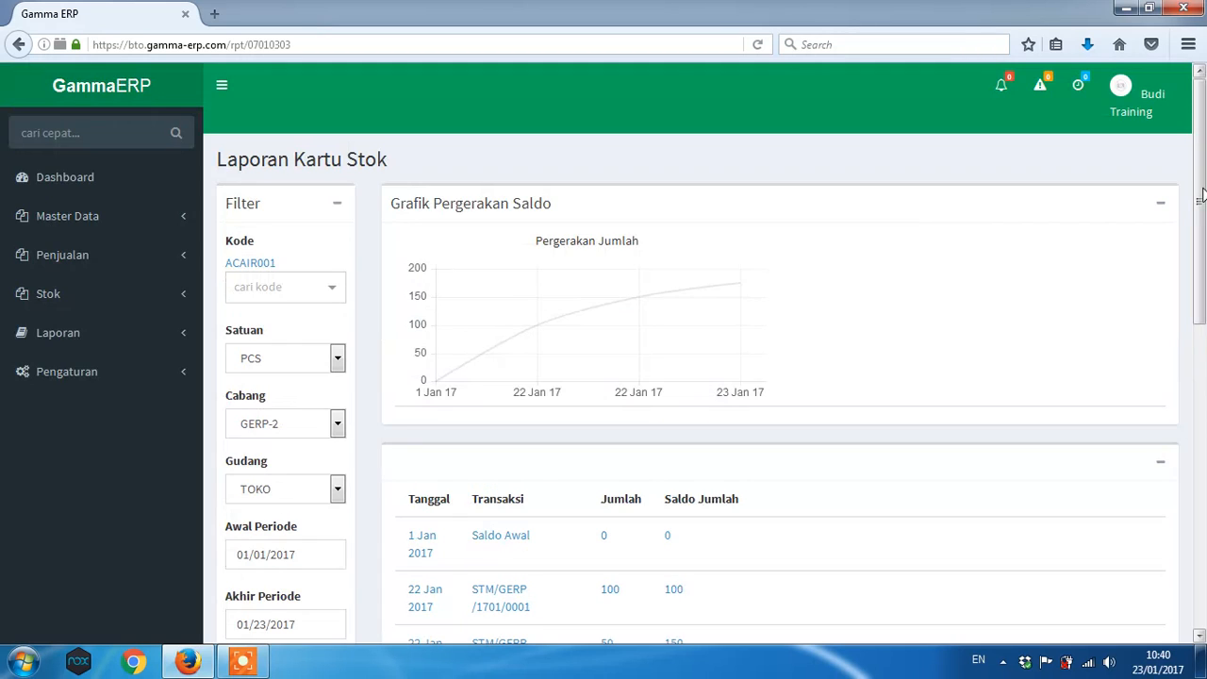